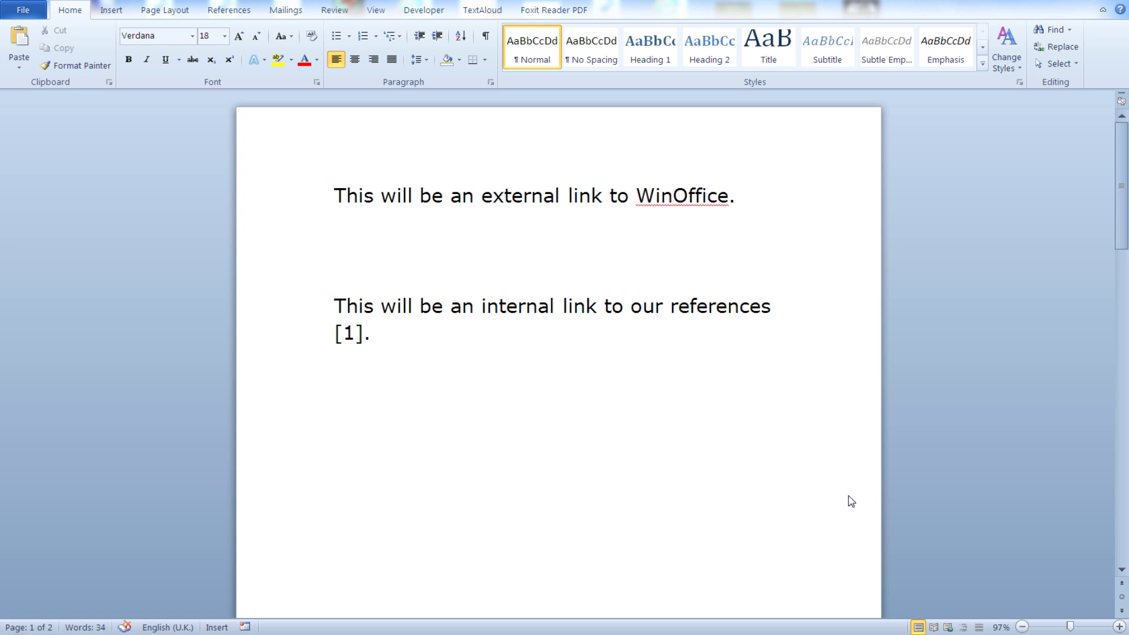
Step: Select the word WinOffice and open the Insert Hyperlink dialog for it
double_click(672, 200)
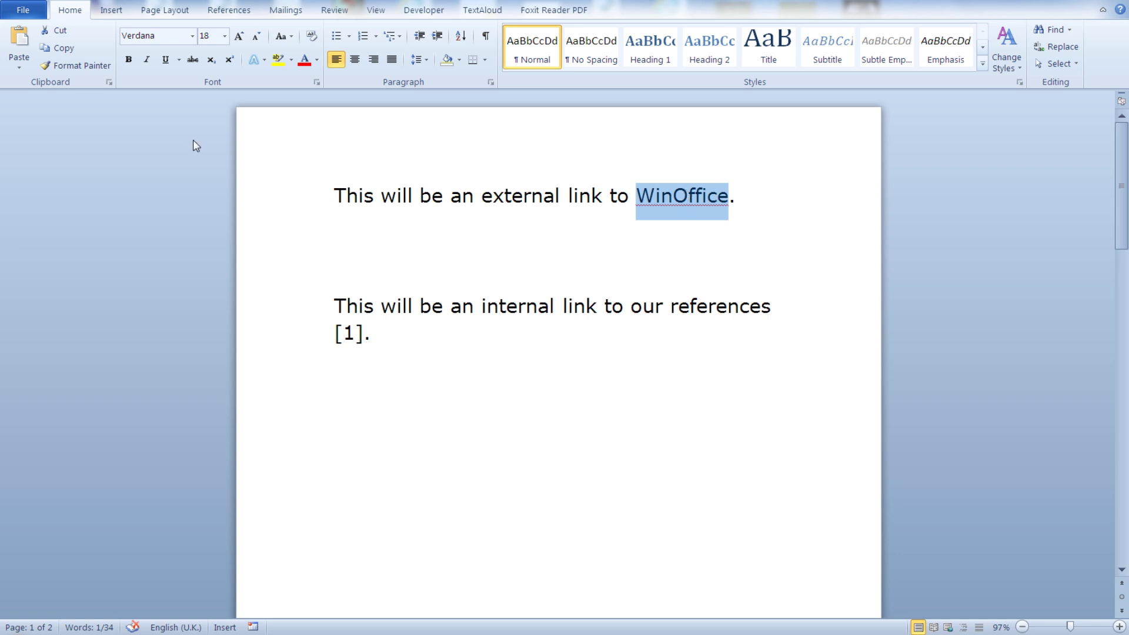
click(335, 10)
click(111, 10)
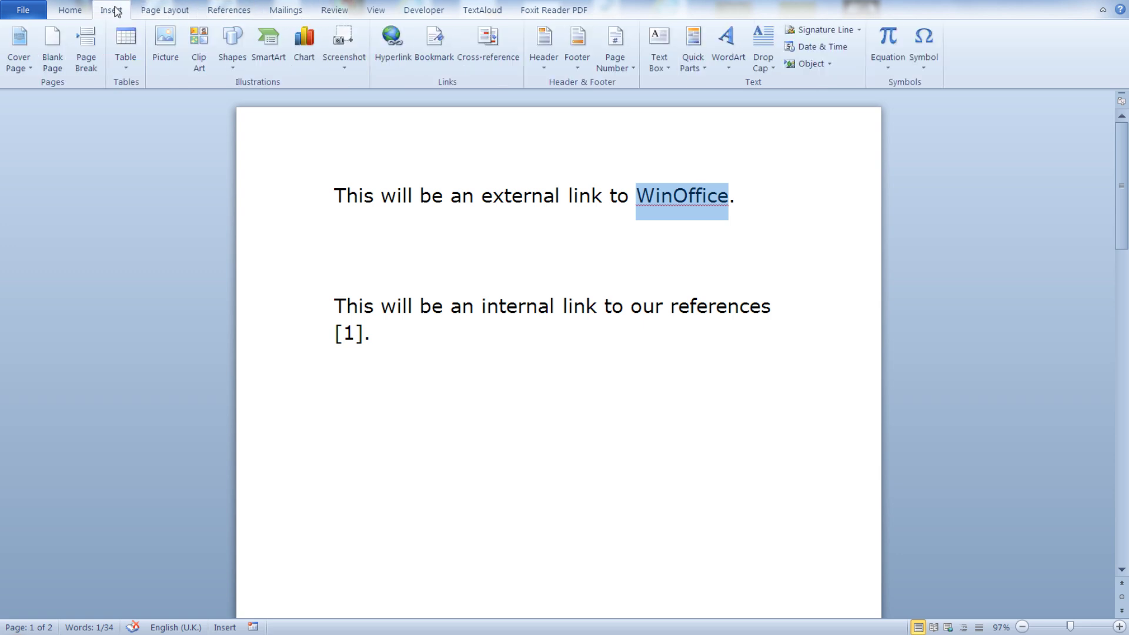
click(402, 47)
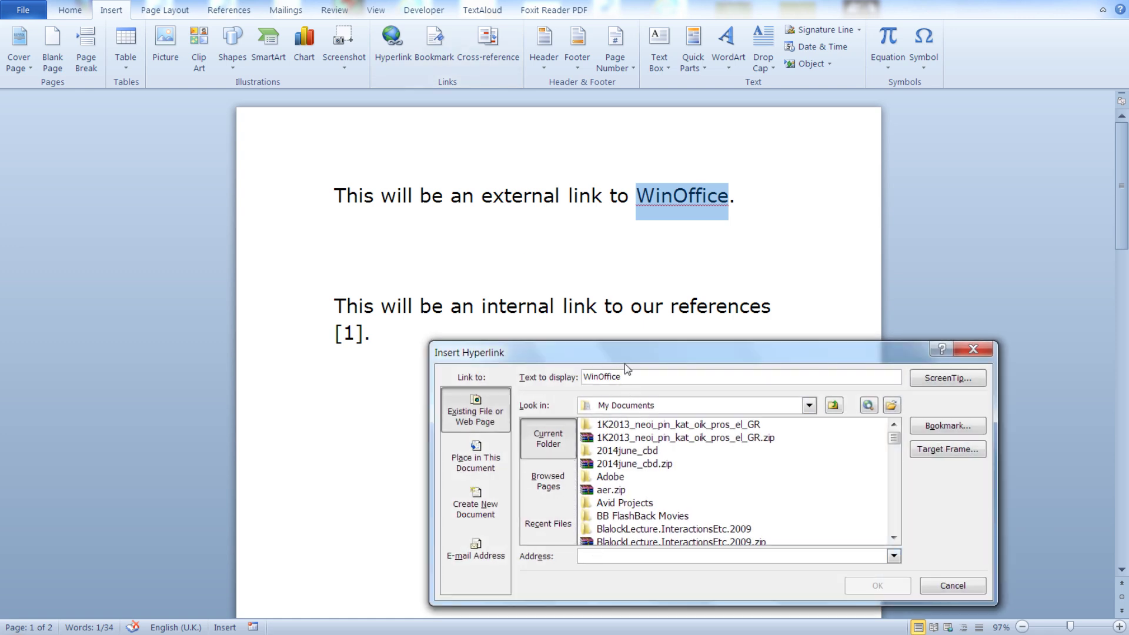
Step: Paste the YouTube channel web address into the hyperlink's Address box
drag(622, 359, 593, 330)
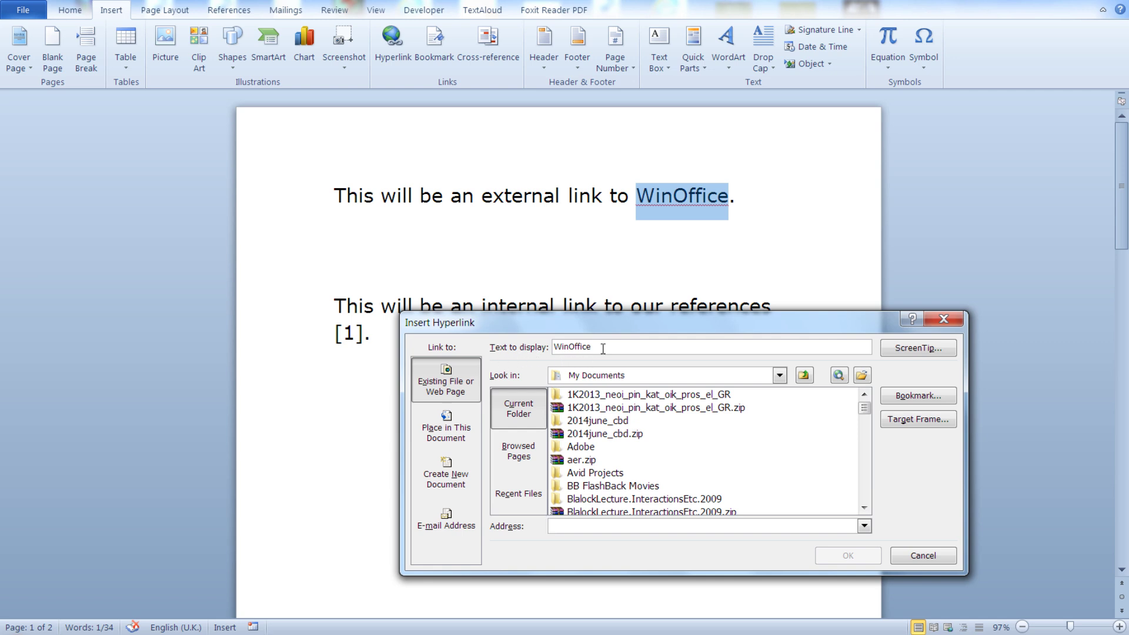
click(602, 349)
click(595, 532)
text(https://www.youtube.com/channel/UCDxDHSmJrT-BsbSOLiXjMuA)
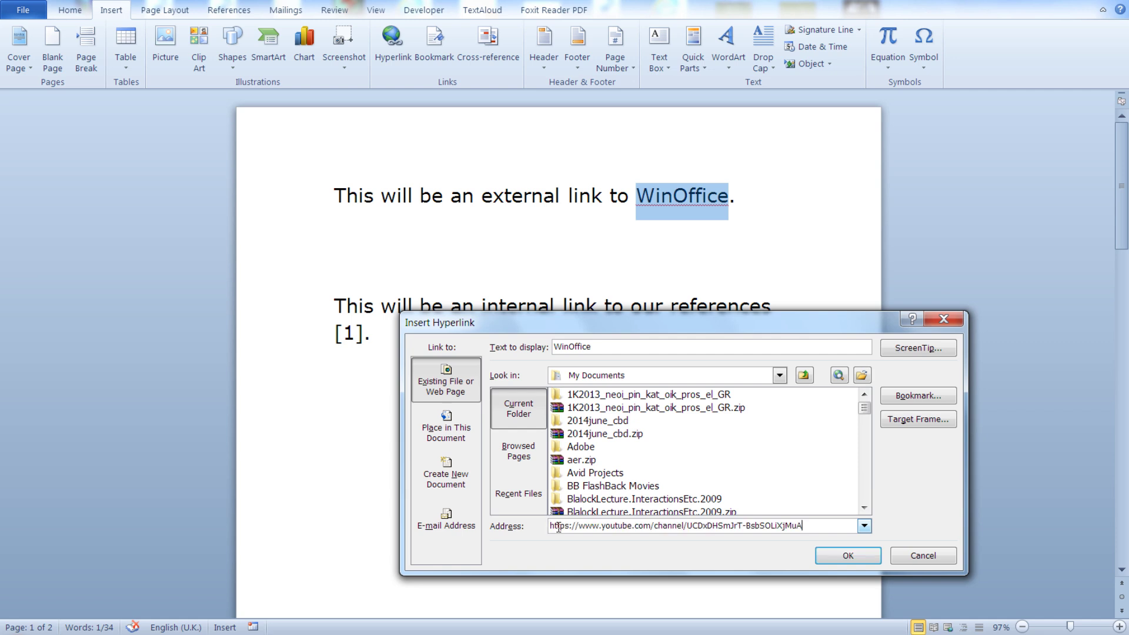
Step: Set the link's ScreenTip text to 'WinOffice is a YouTube Channel'
click(931, 352)
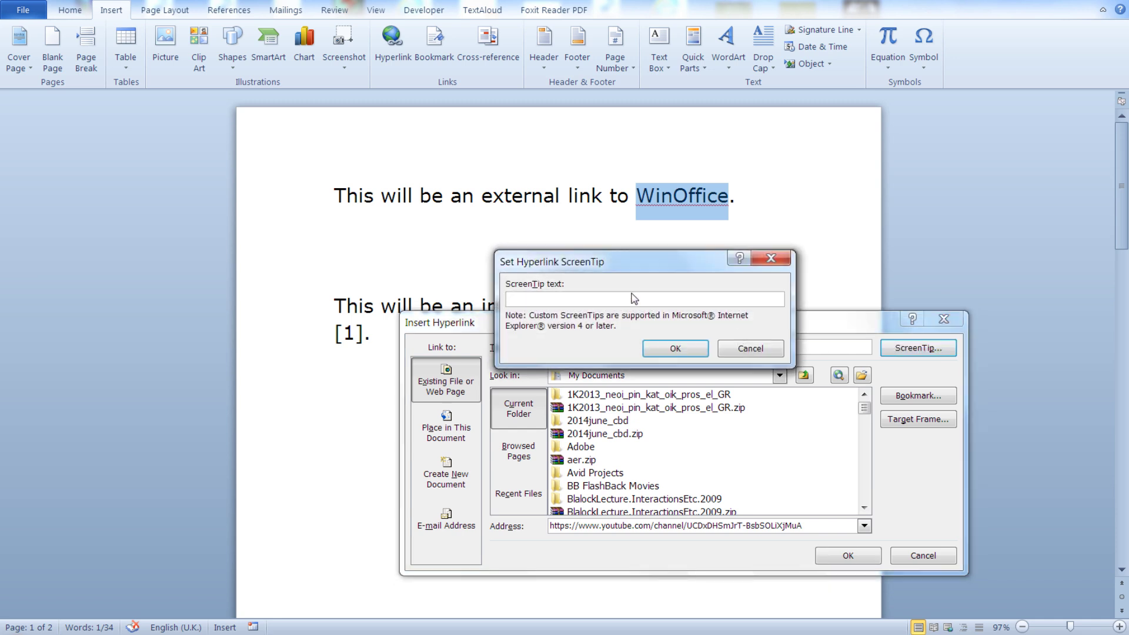
text(WinO)
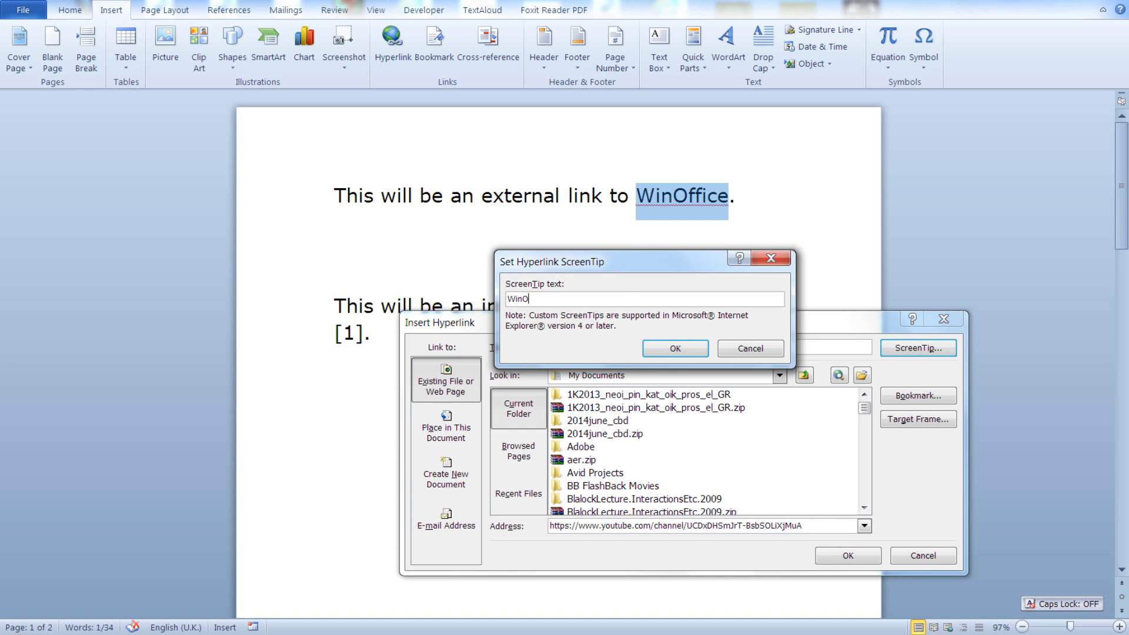
text(ffice is a YouTube Channe)
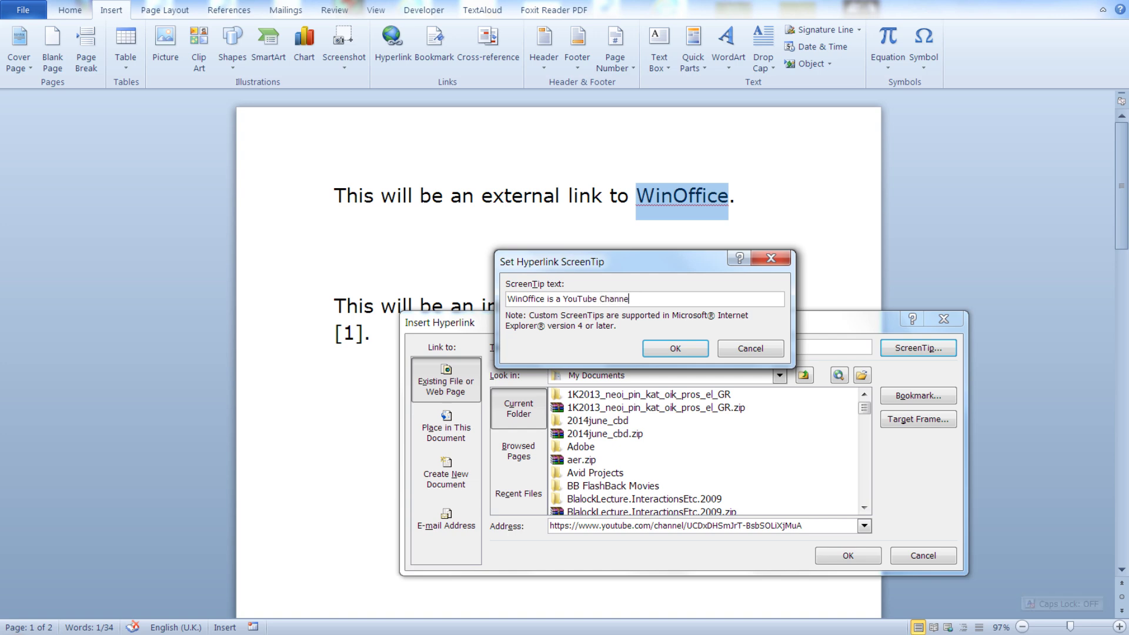
text(l)
click(682, 351)
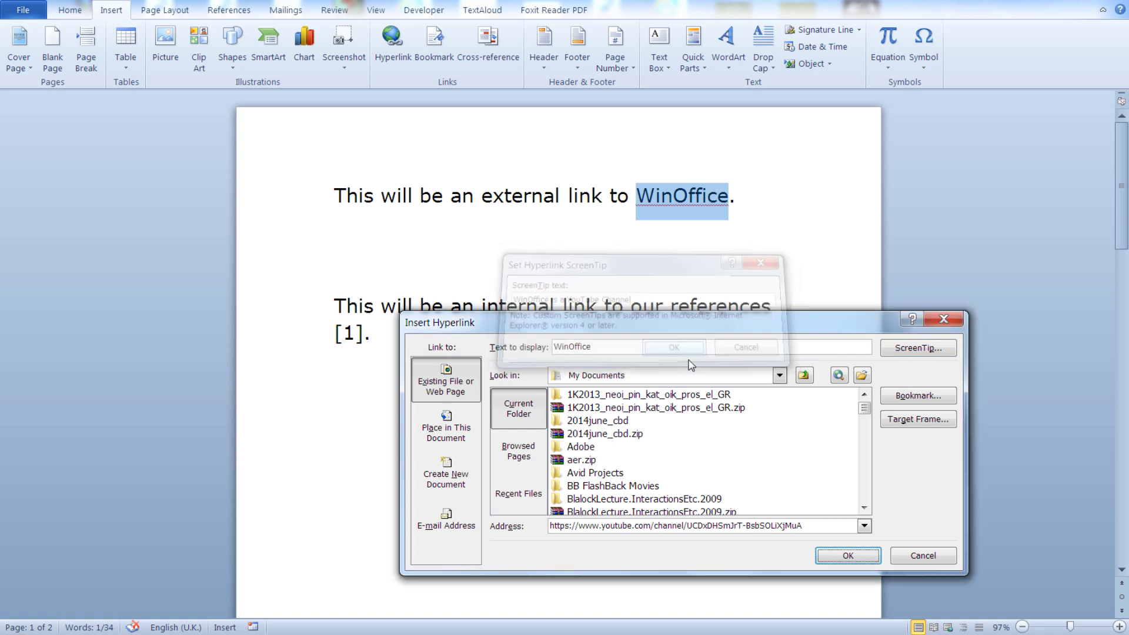
Step: Apply the WinOffice hyperlink and check its ScreenTip in the document
click(847, 562)
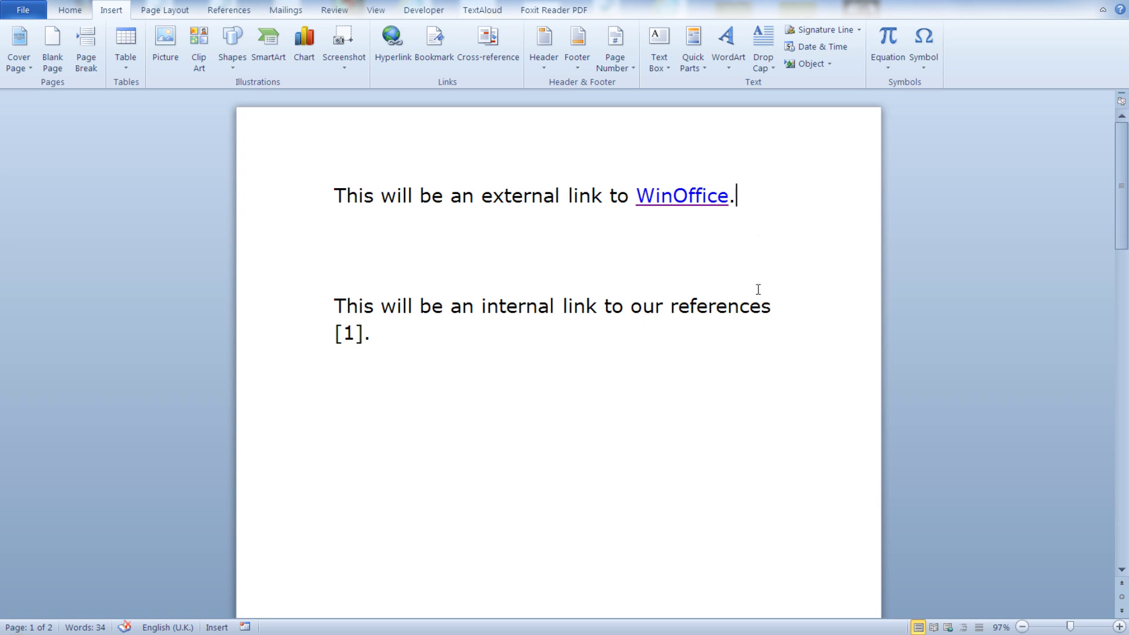
mouse_move(702, 196)
scroll(665, 337, down, 1)
scroll(668, 338, up, 1)
scroll(411, 383, down, 15)
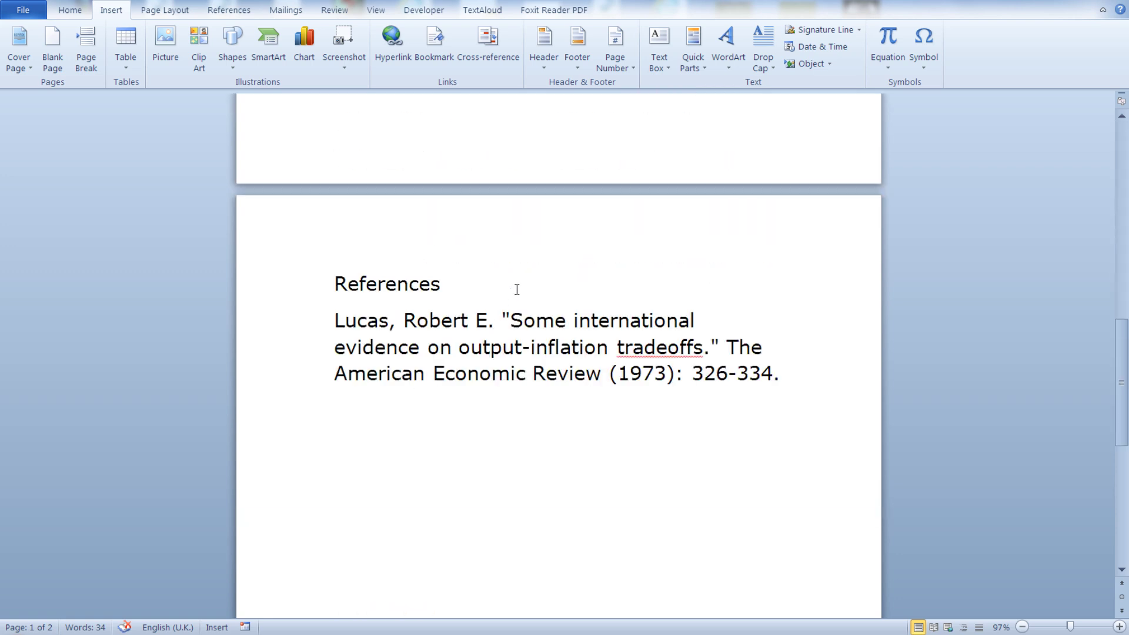
scroll(514, 276, up, 15)
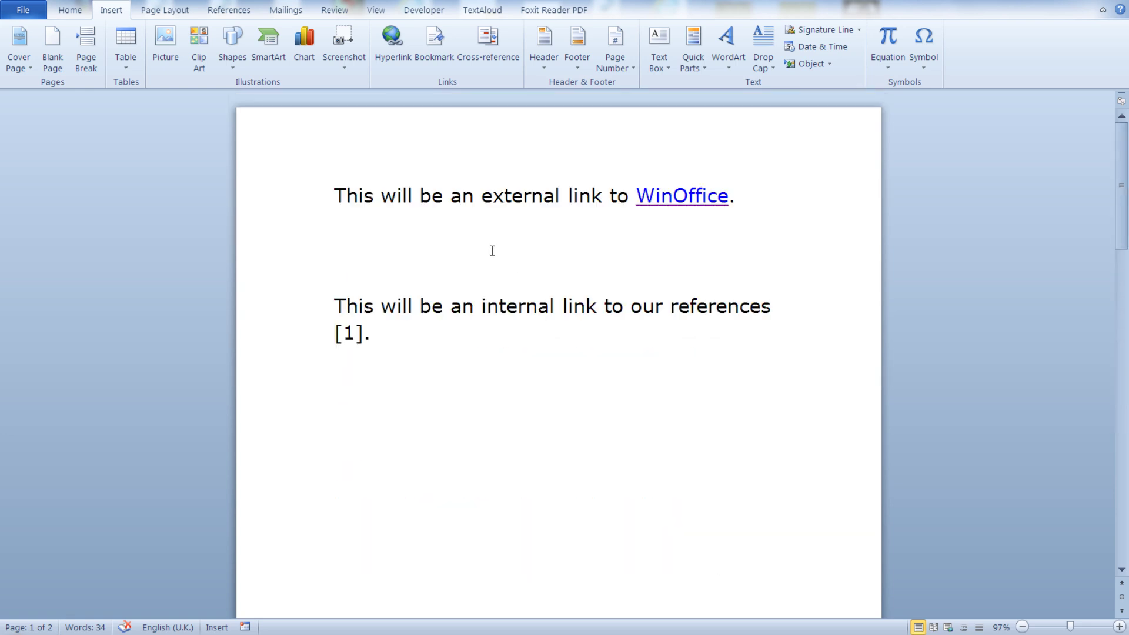
double_click(348, 336)
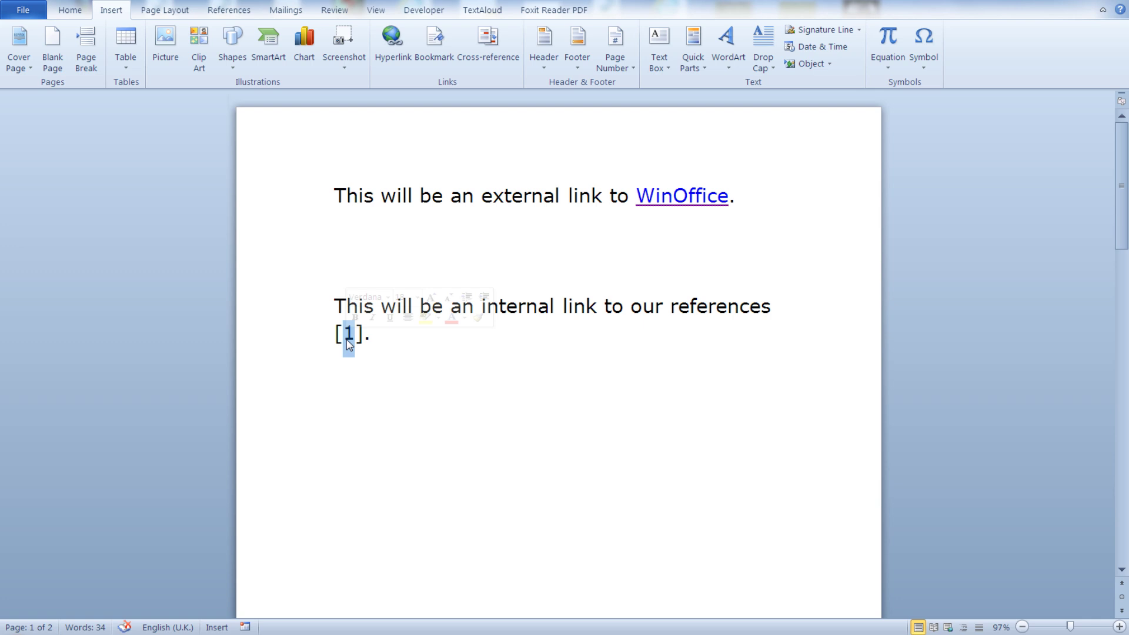
click(392, 56)
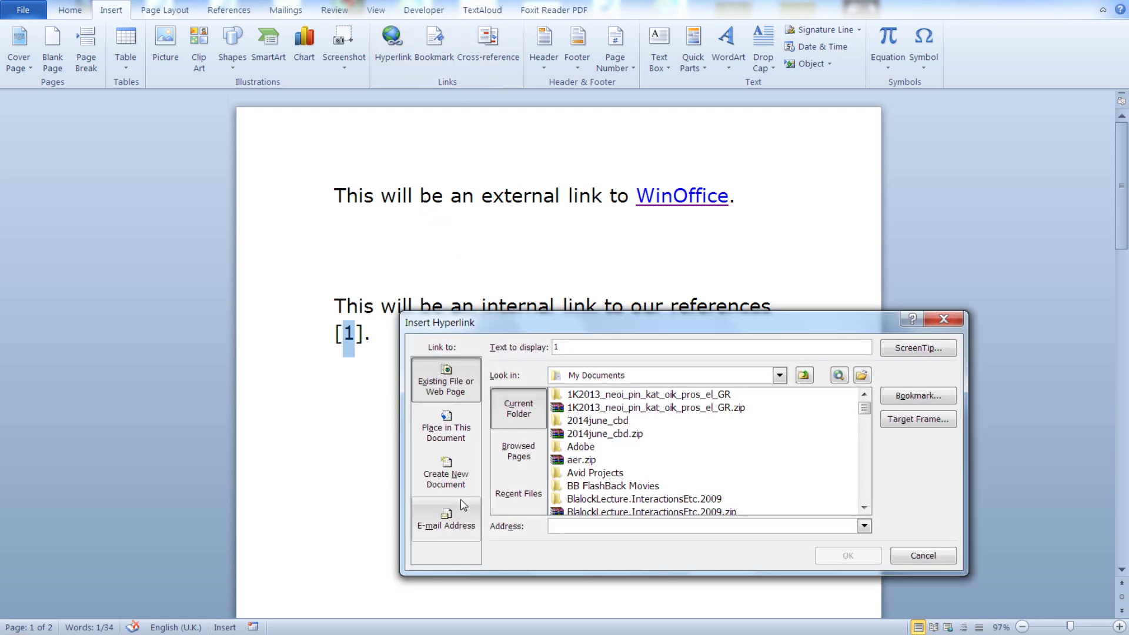
click(455, 436)
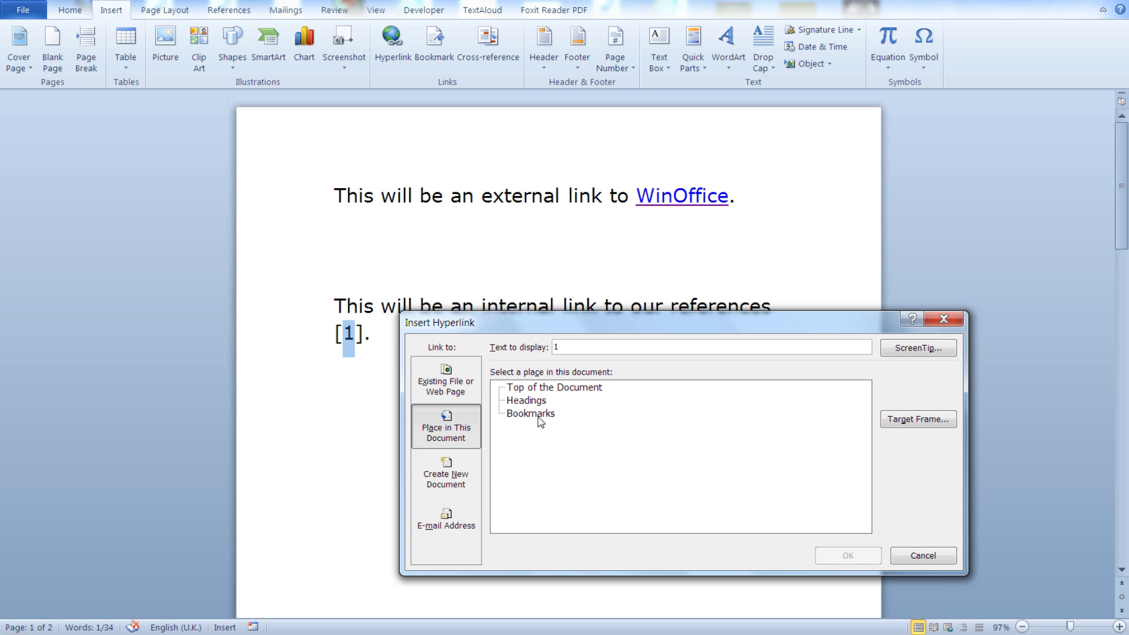
click(905, 555)
click(912, 548)
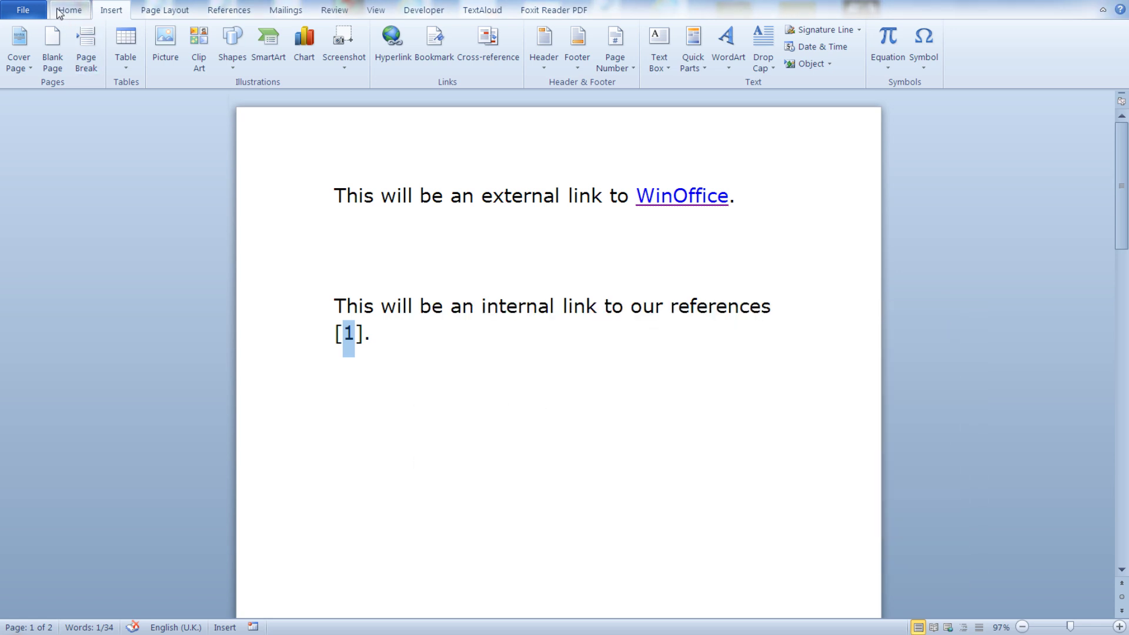
click(60, 12)
click(662, 60)
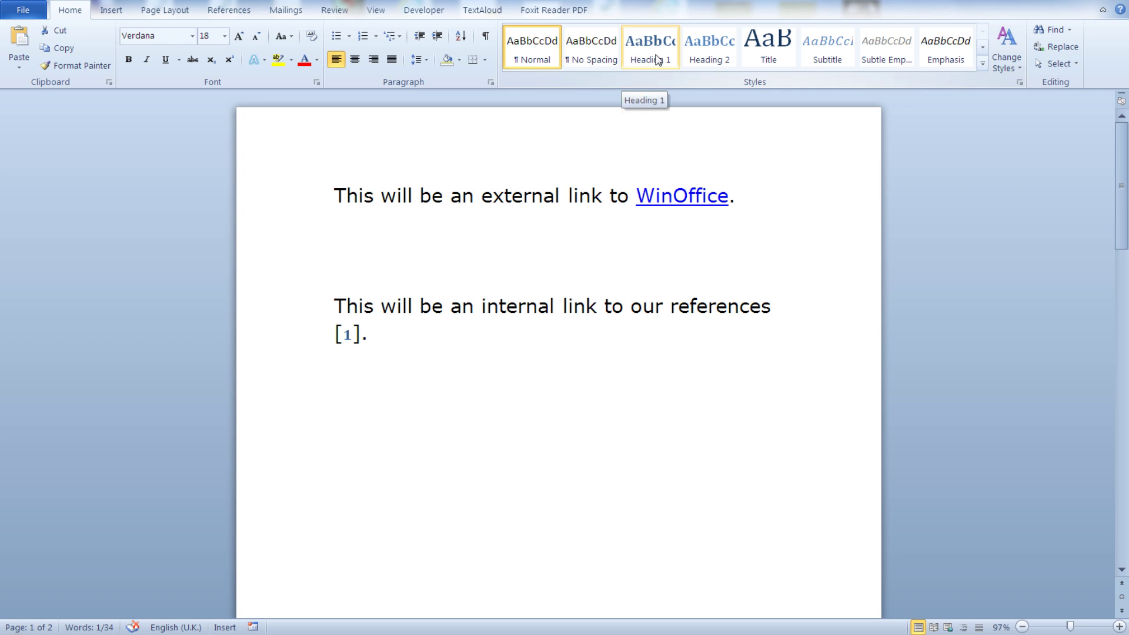
key(ctrl+z)
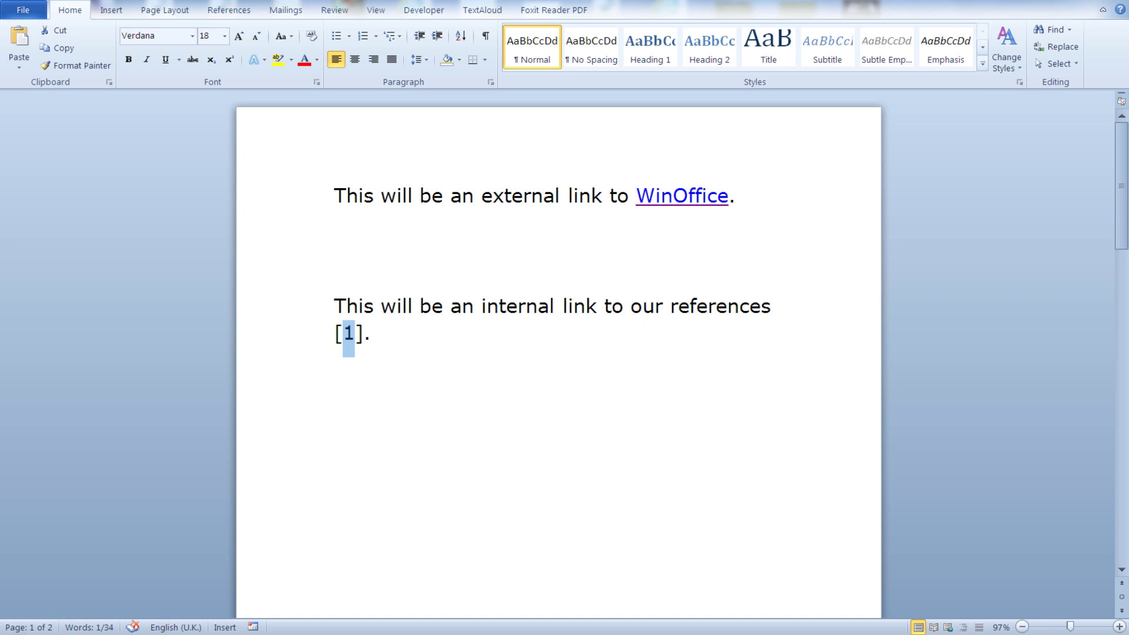
click(111, 10)
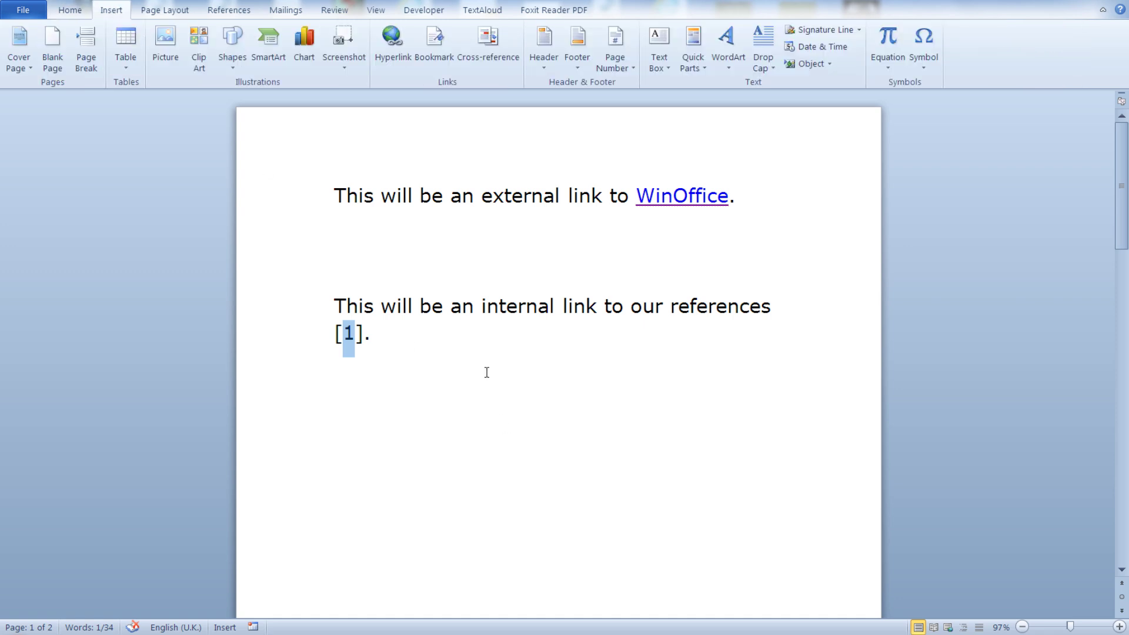
Step: Select the Lucas reference entry on page 2 and add it as bookmark 'Lucas'
scroll(487, 372, down, 10)
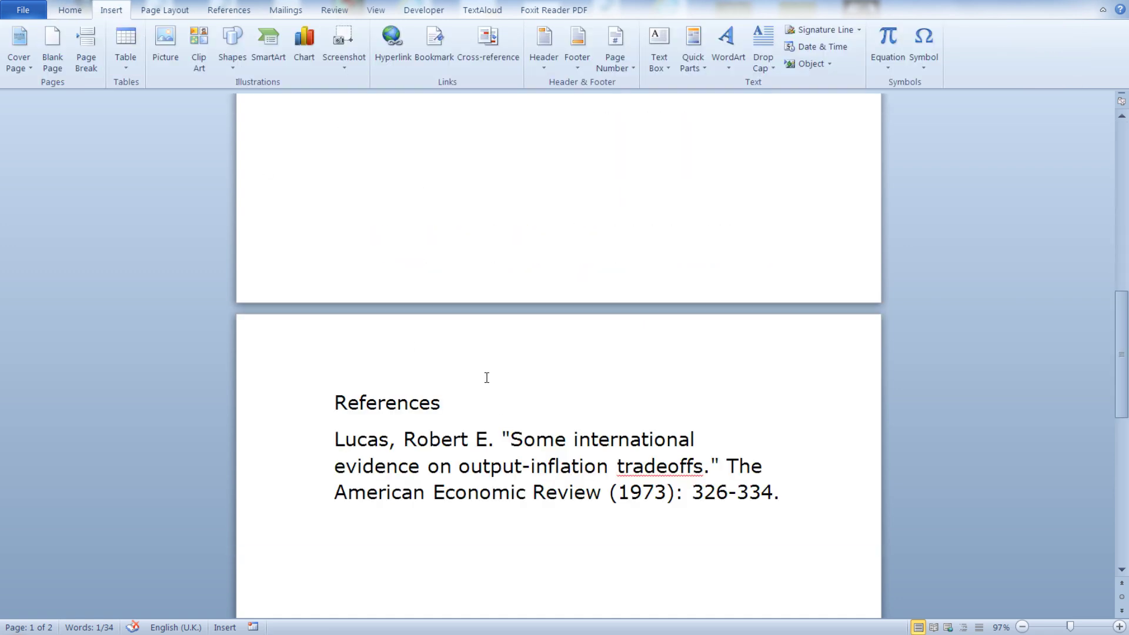
drag(334, 440, 847, 489)
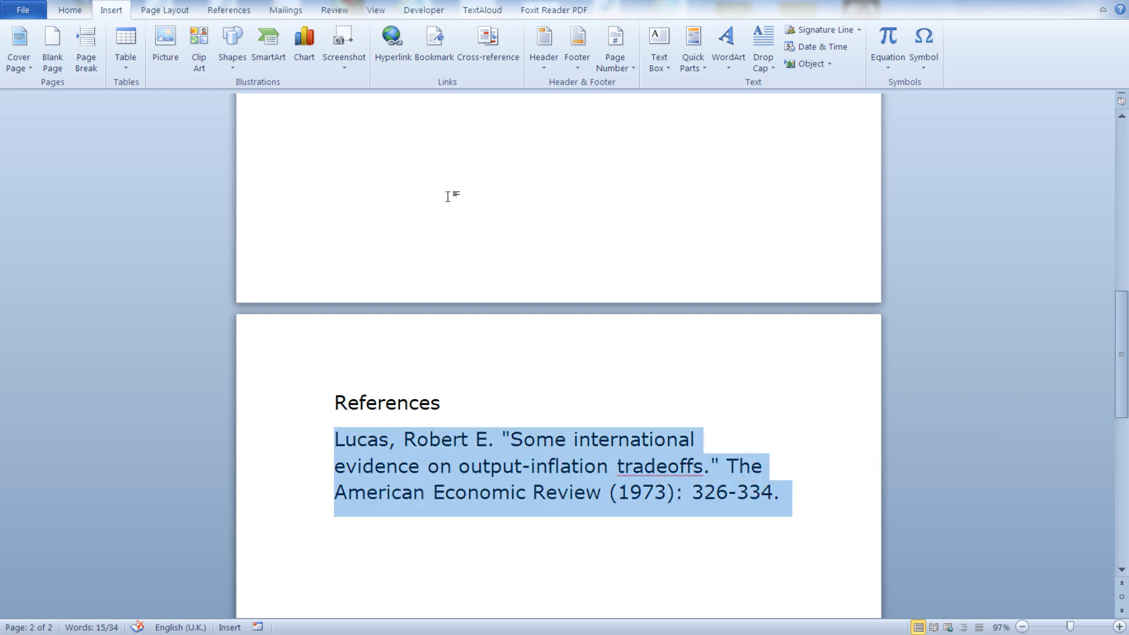
click(435, 47)
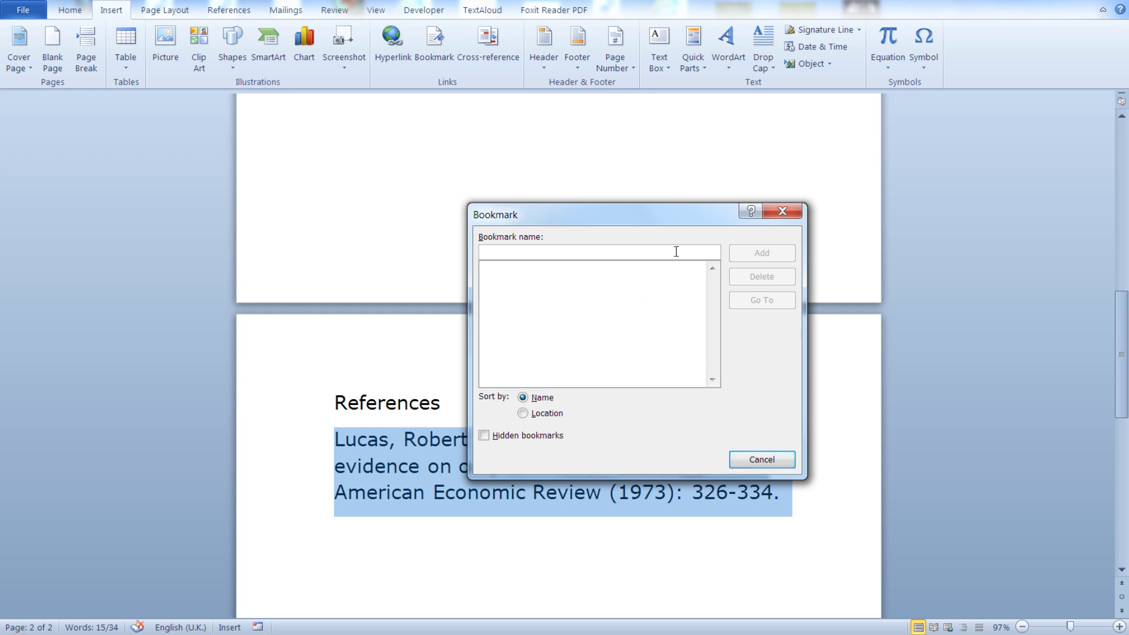
text(Lucas)
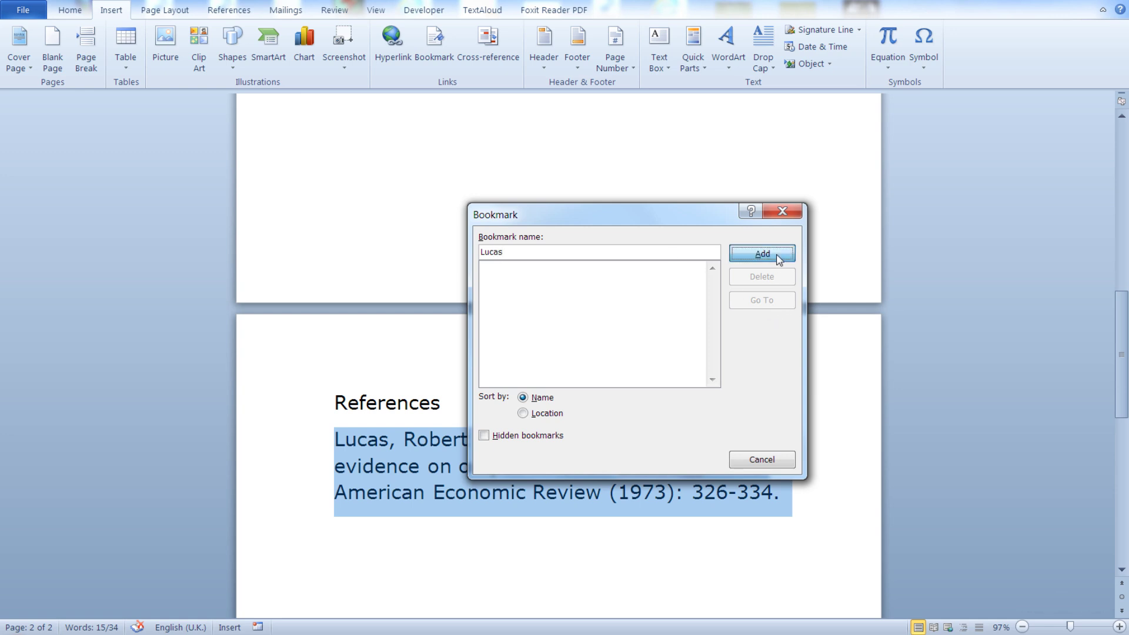
click(779, 253)
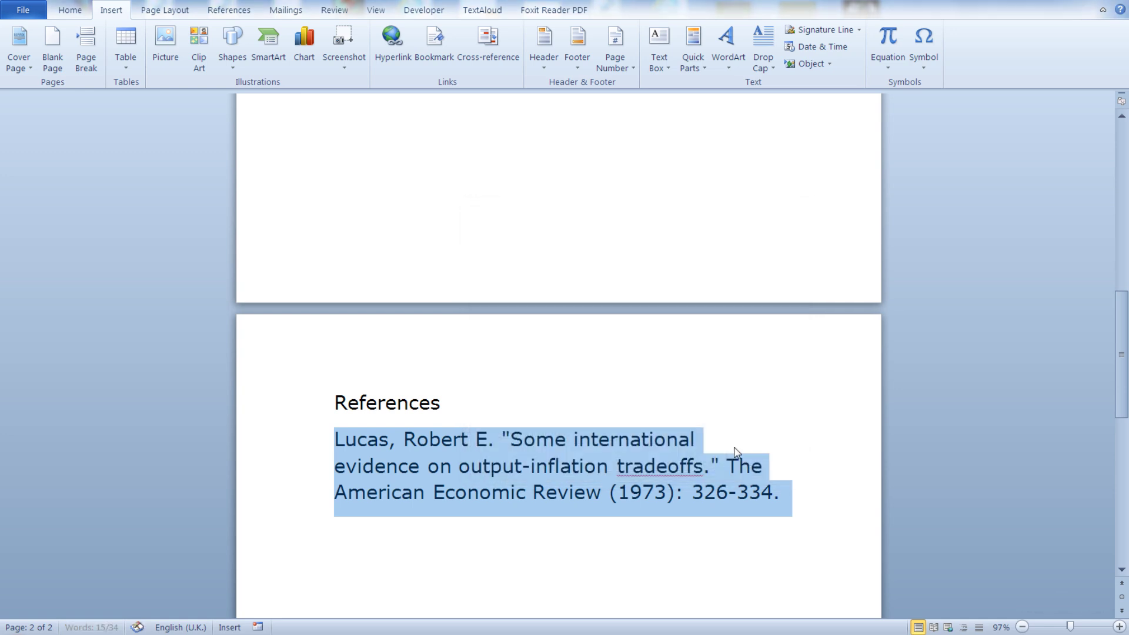
click(763, 416)
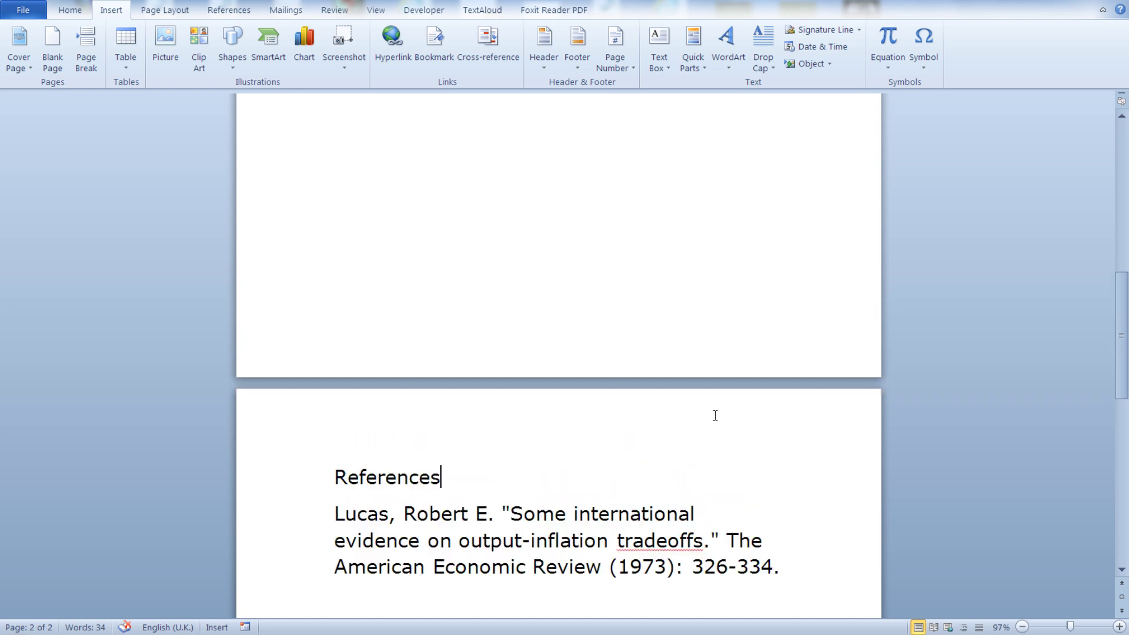
Step: Select the 1 in [1], start a hyperlink to the Lucas bookmark, then cancel it
scroll(714, 416, up, 10)
scroll(713, 415, up, 1)
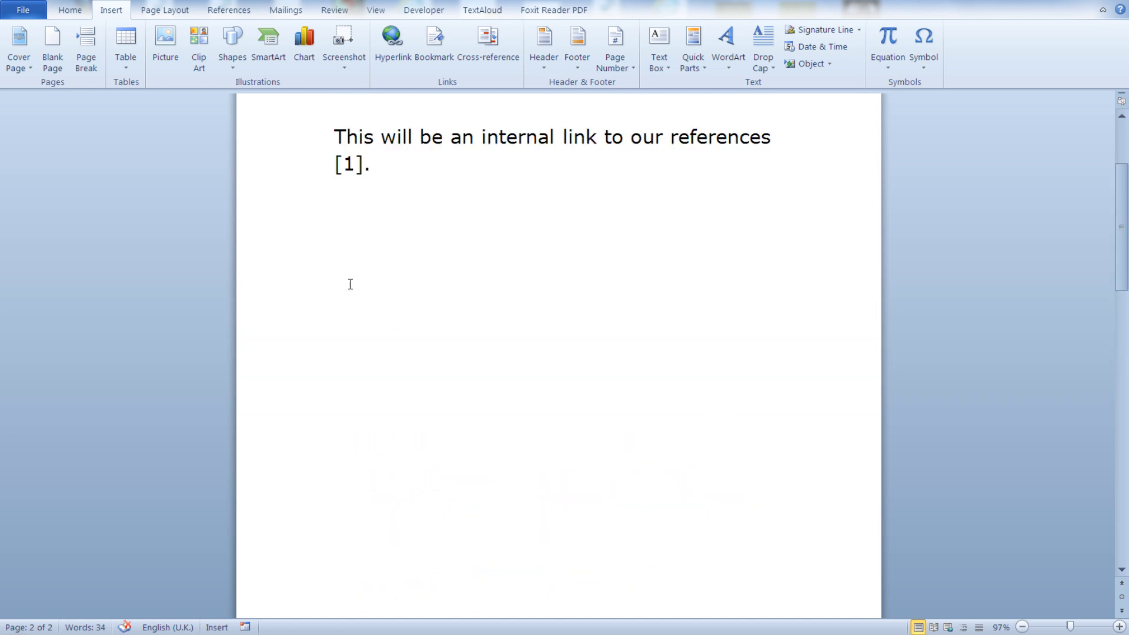
drag(355, 162, 345, 163)
click(402, 54)
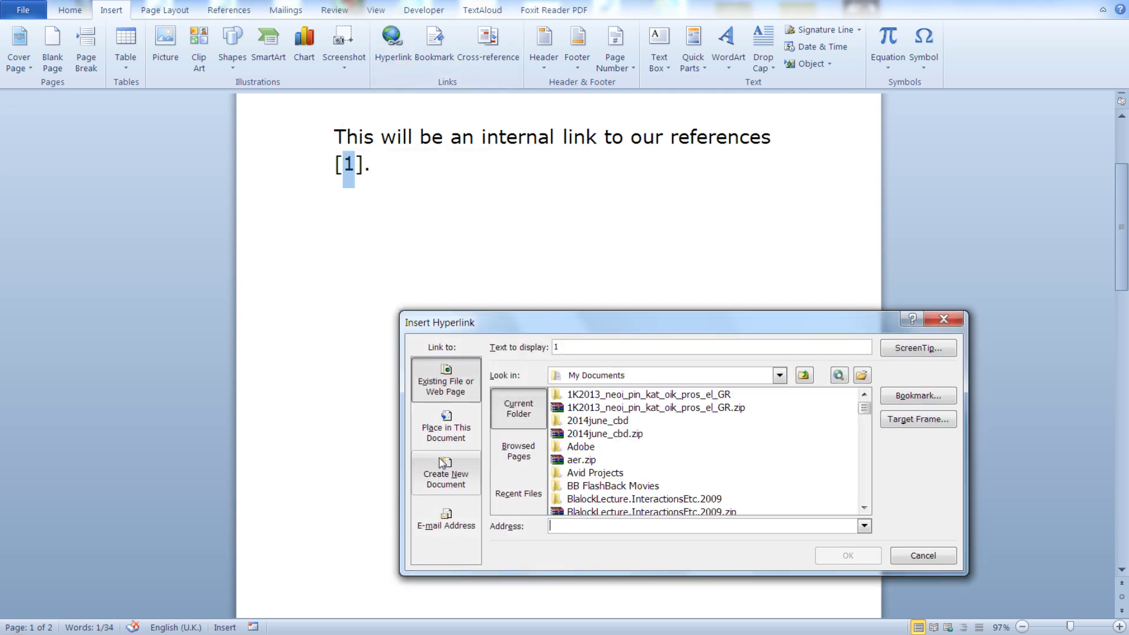
click(448, 433)
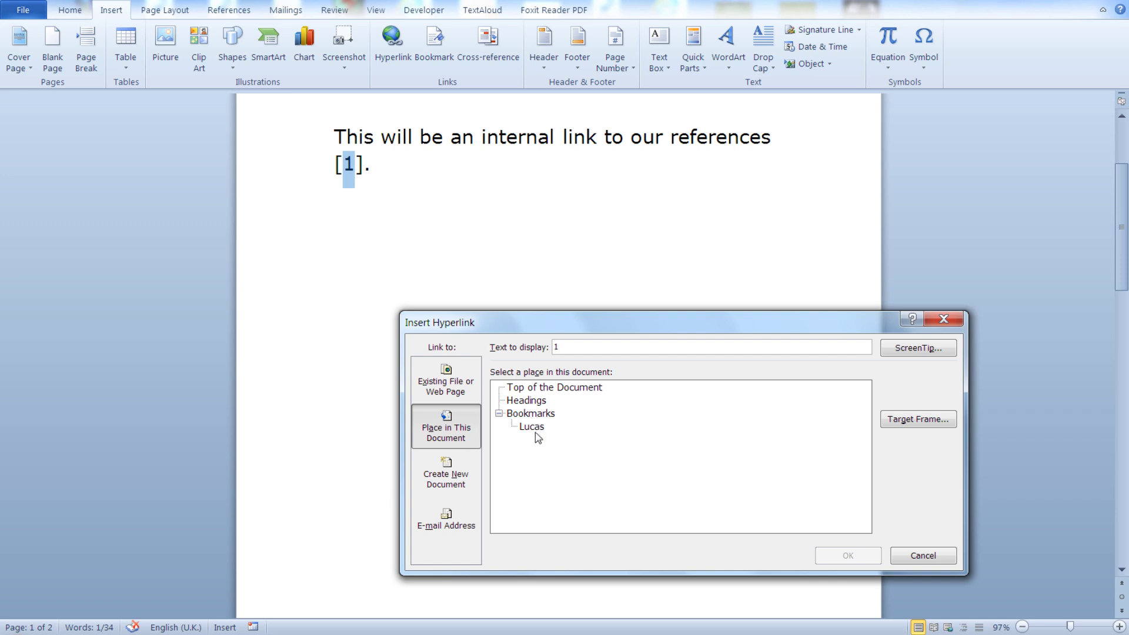
click(534, 428)
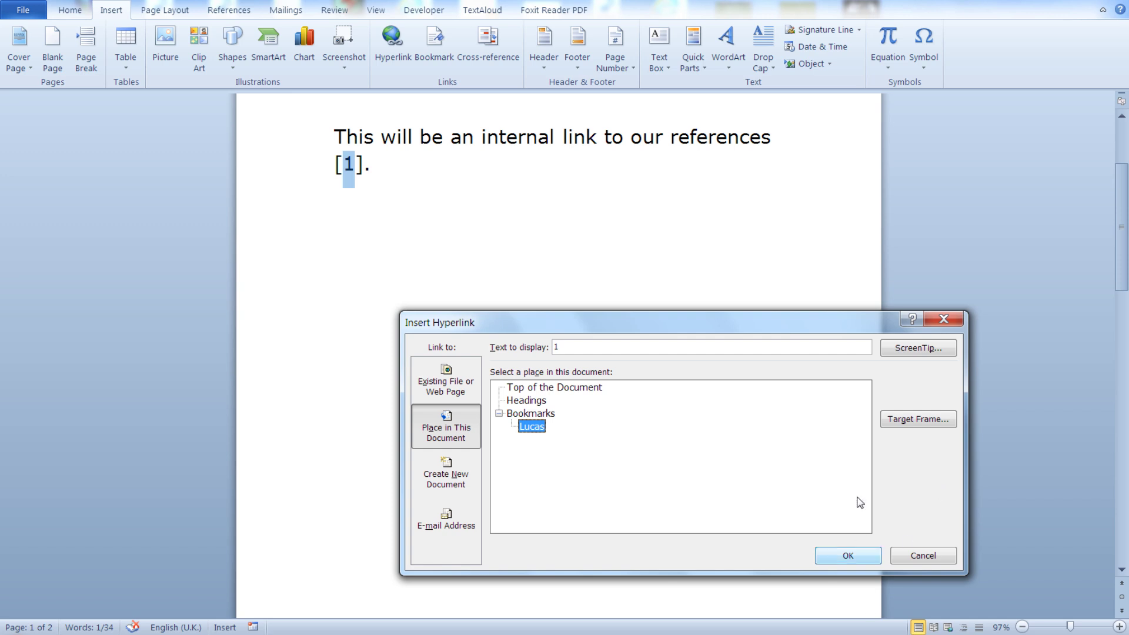
click(914, 351)
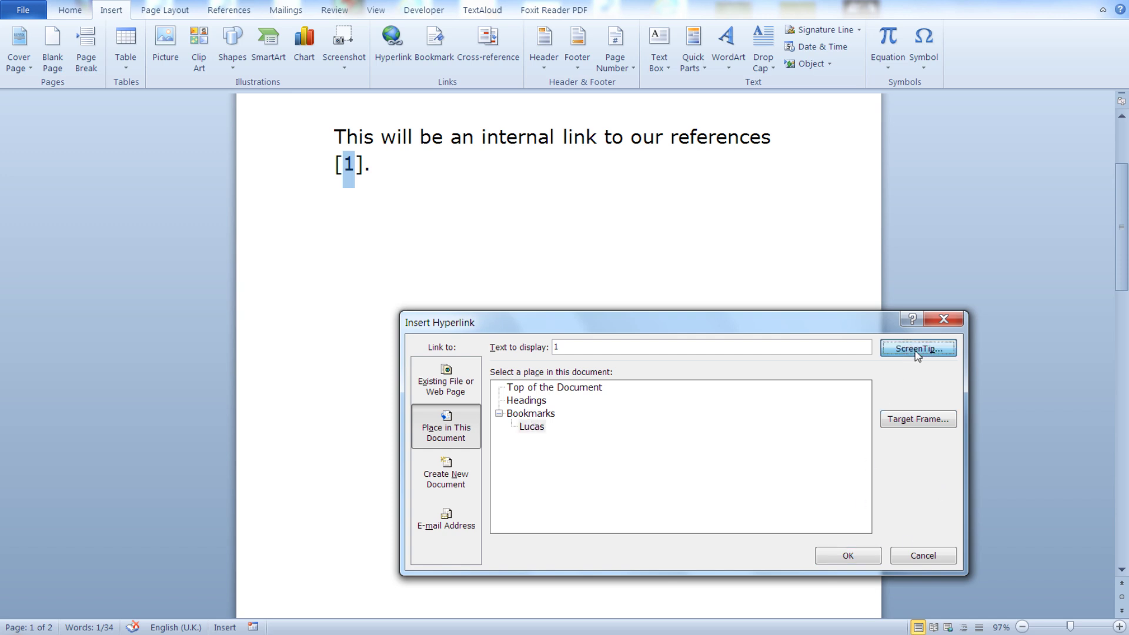
click(930, 554)
Step: Copy the full Lucas reference citation from the References page
scroll(705, 494, down, 20)
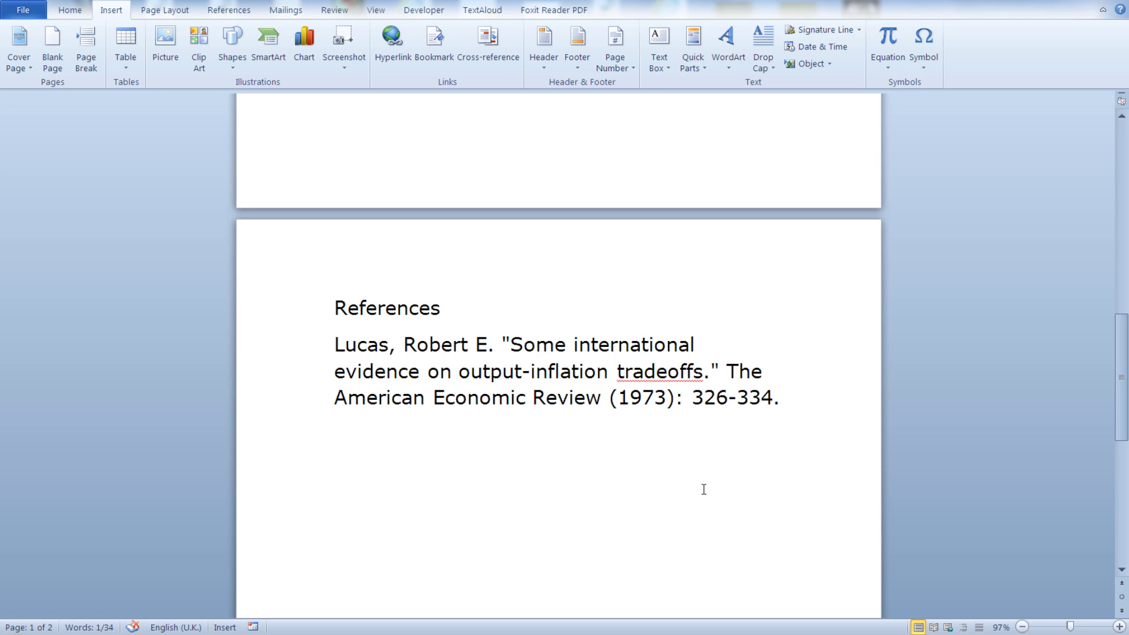
drag(336, 341, 791, 396)
right_click(699, 383)
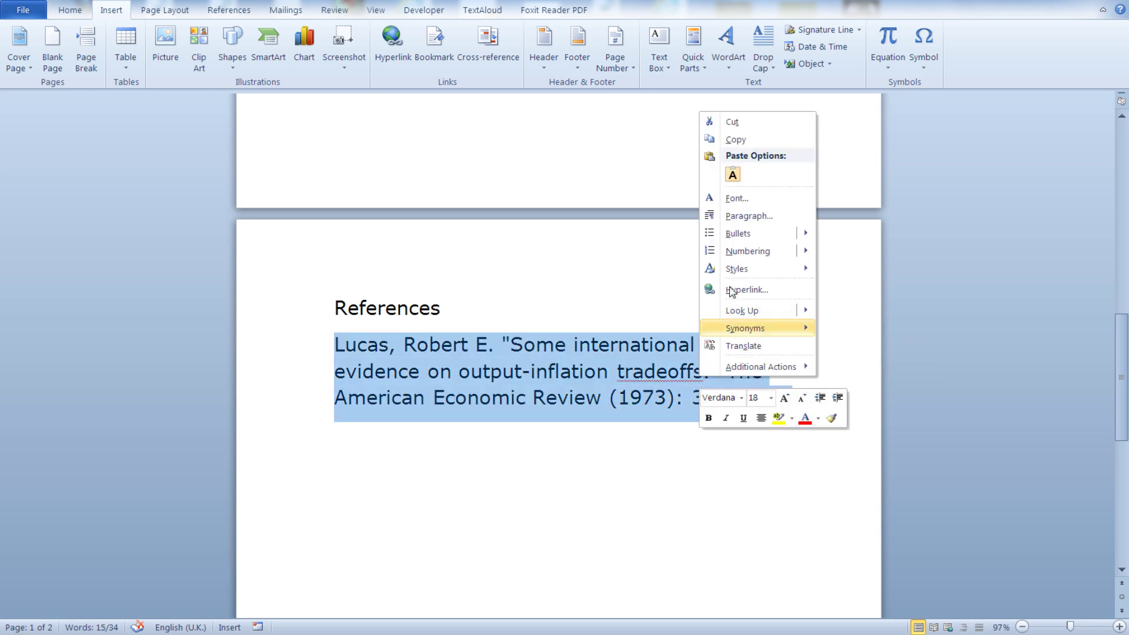
click(746, 141)
scroll(698, 285, up, 15)
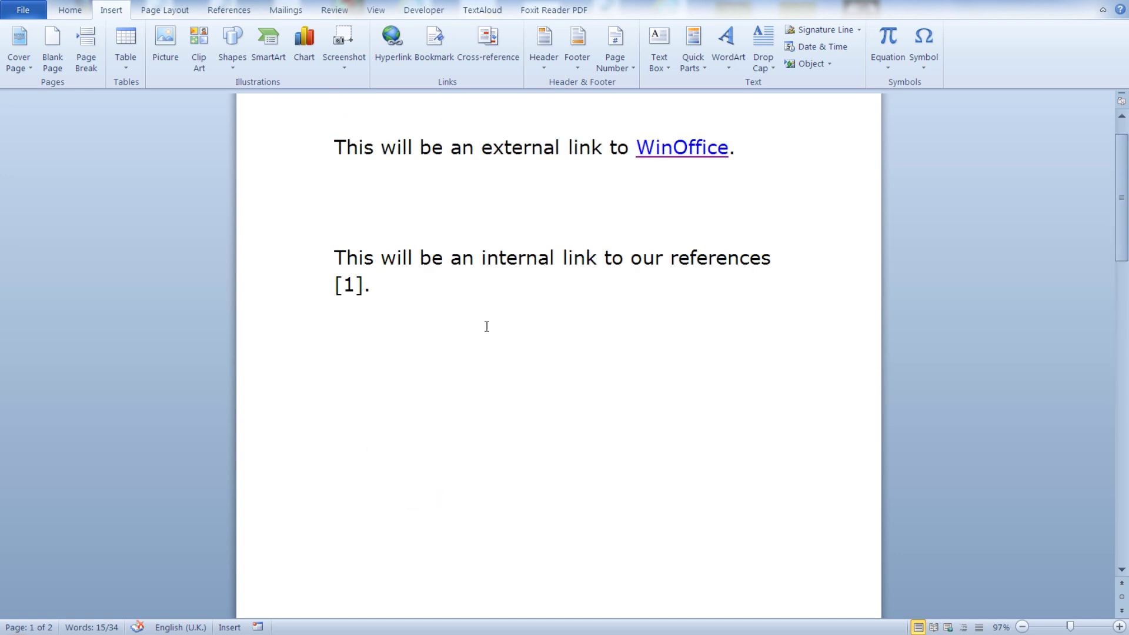
Step: Select the 1 in [1] and target the Lucas bookmark in a new hyperlink
click(355, 286)
double_click(350, 286)
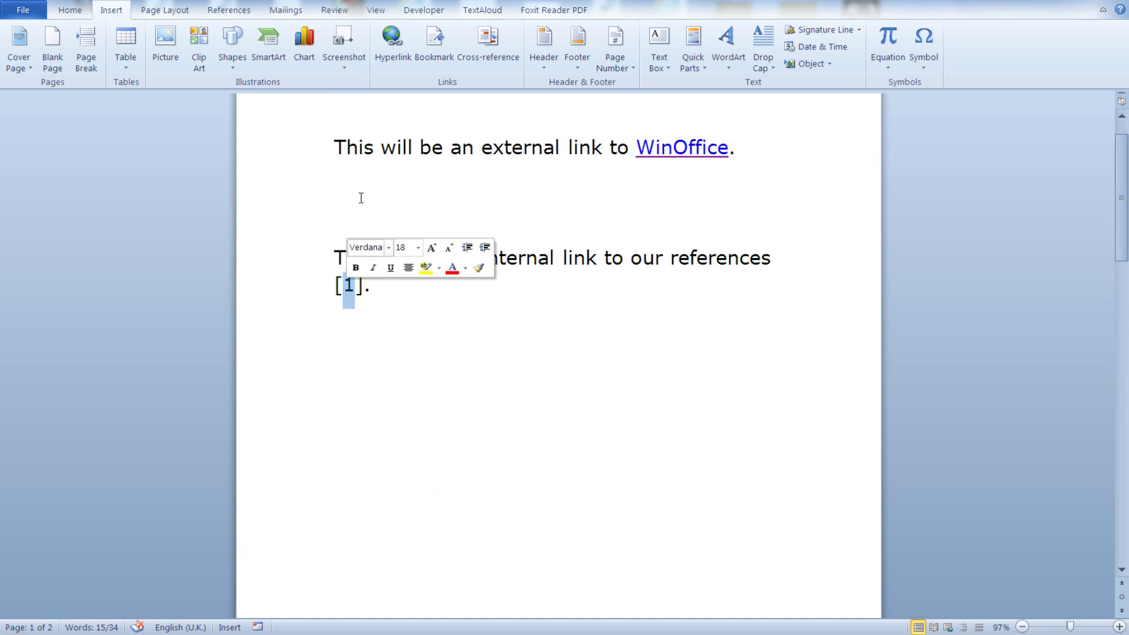
click(397, 62)
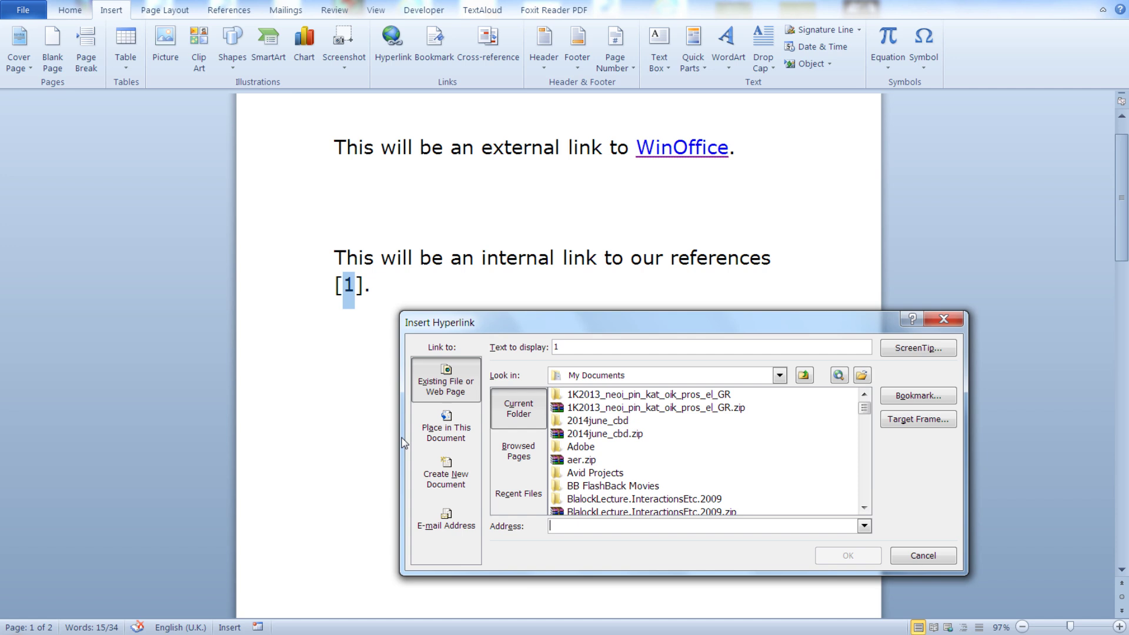
click(442, 427)
click(537, 429)
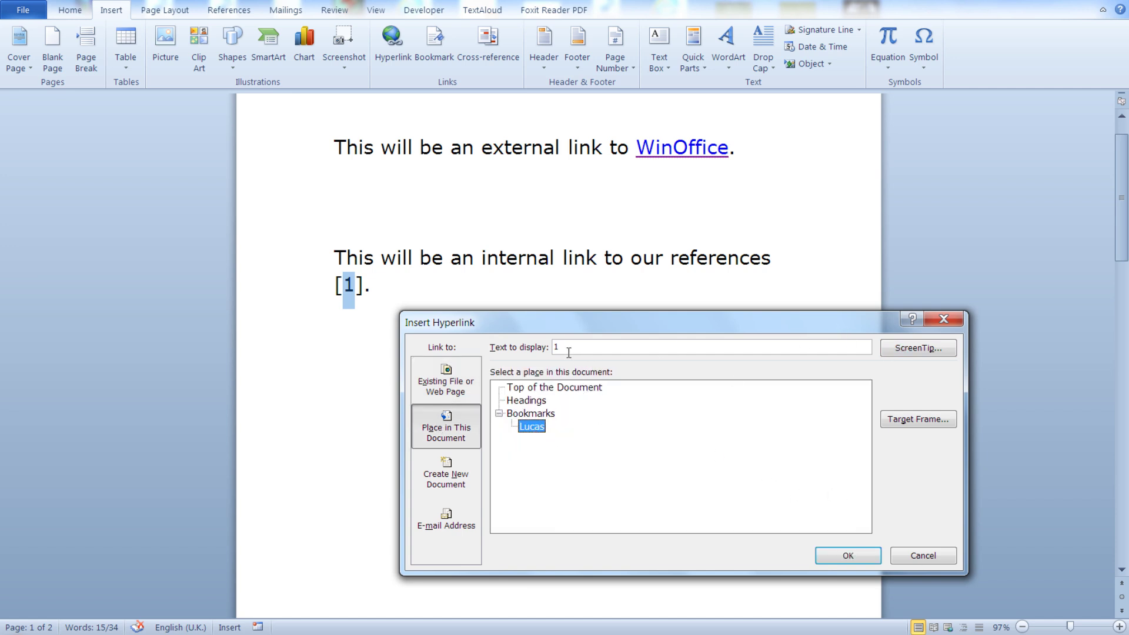
Step: Paste the reference citation as the link's ScreenTip and apply the hyperlink
click(936, 353)
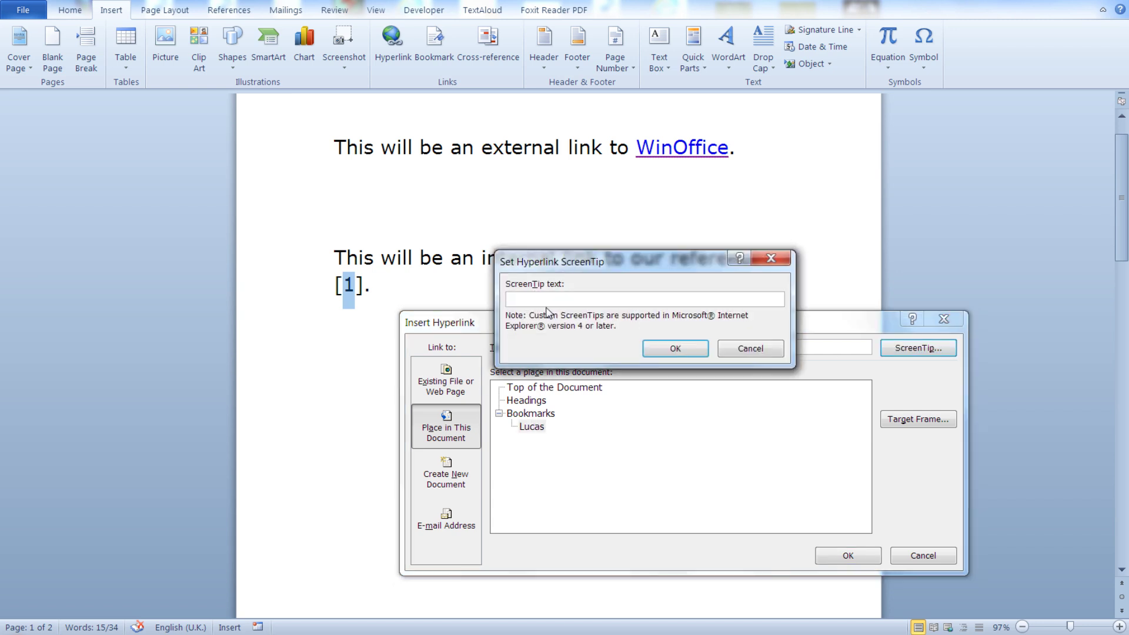
right_click(538, 300)
click(584, 345)
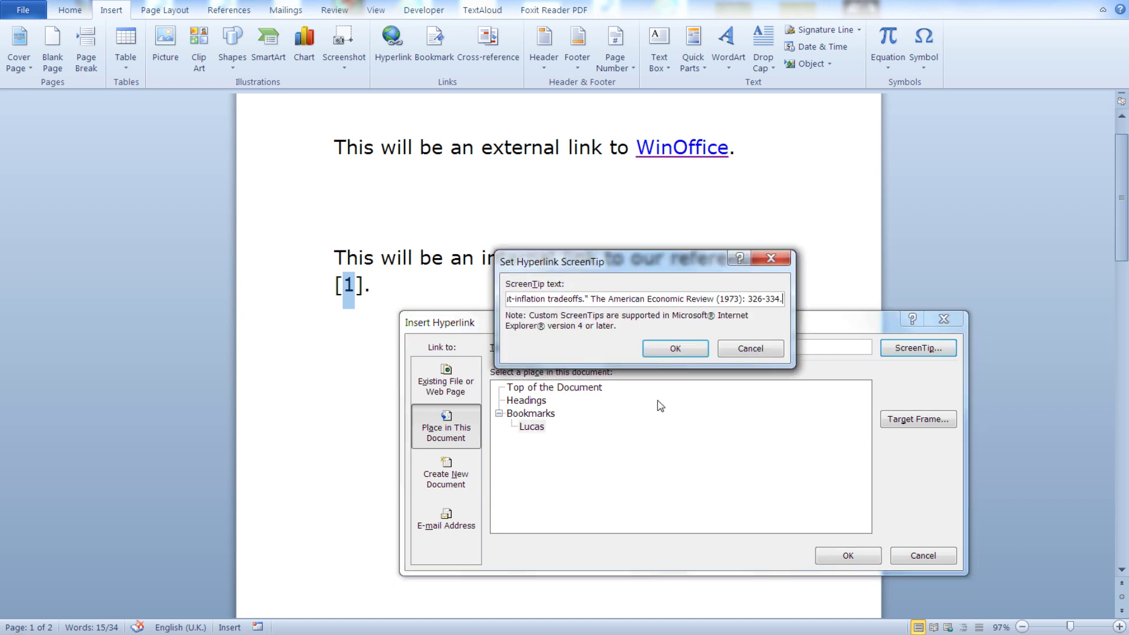
click(670, 350)
click(862, 555)
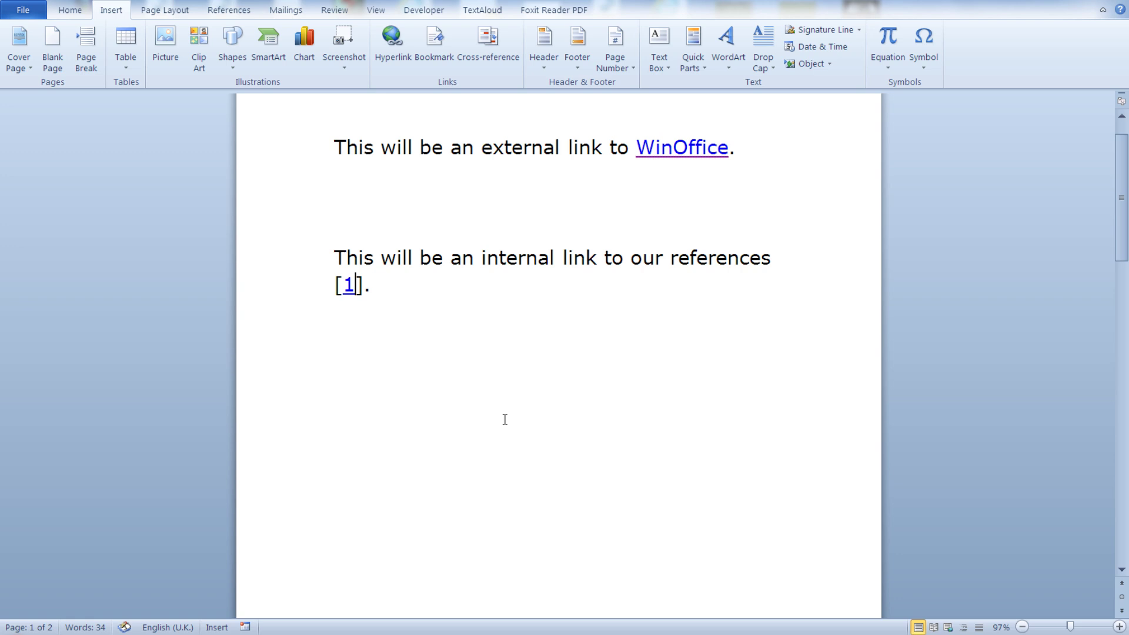
click(377, 287)
mouse_move(348, 284)
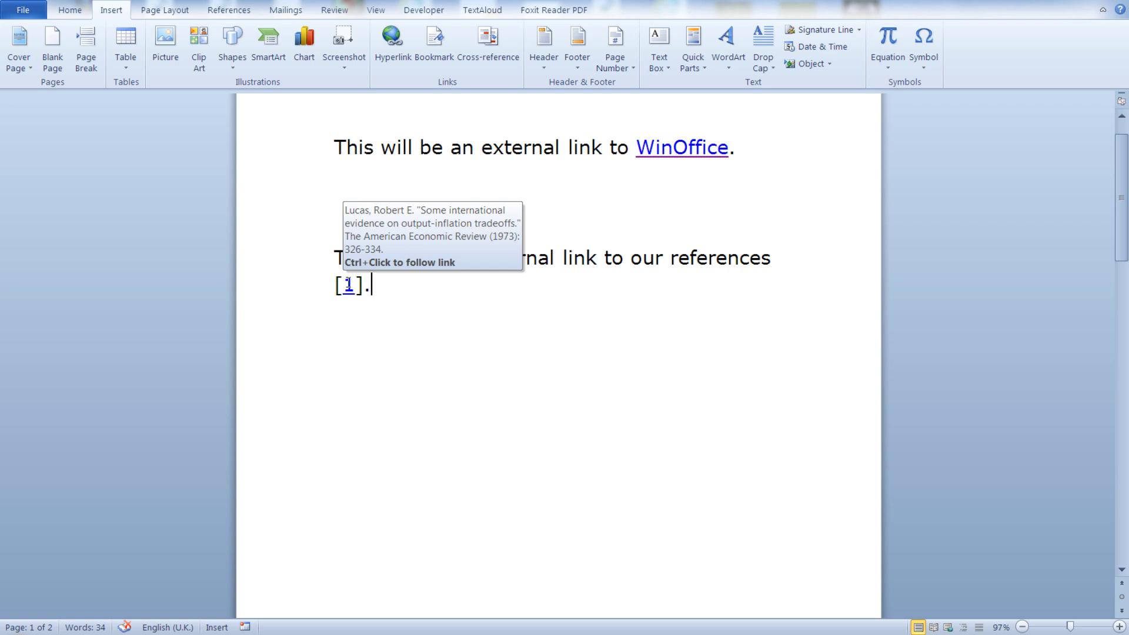
ctrl+click(348, 287)
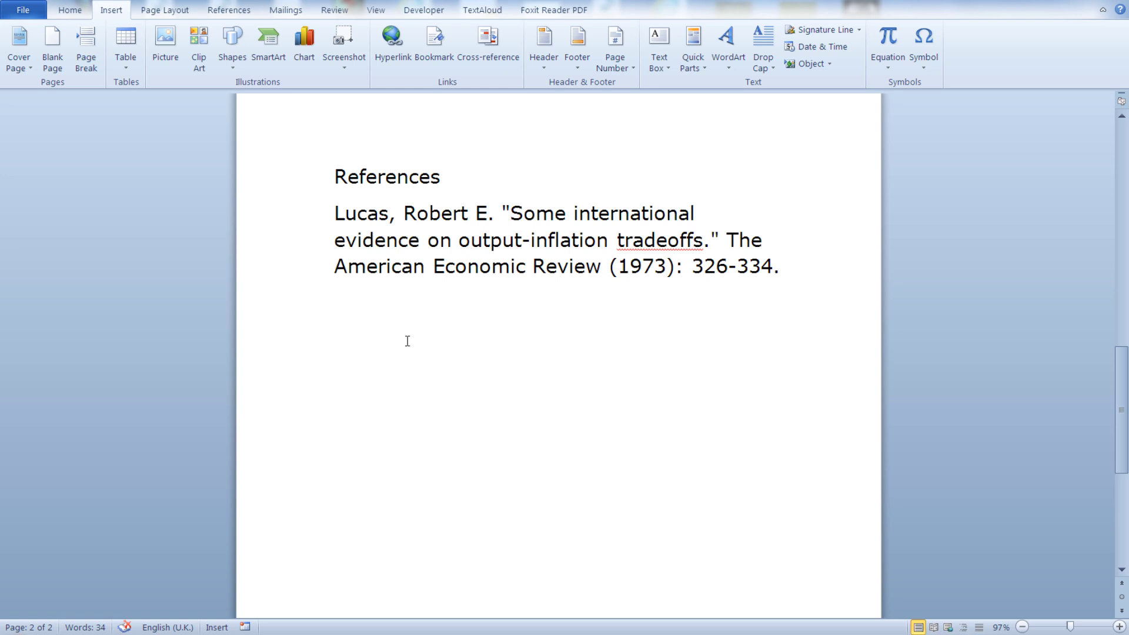
scroll(466, 348, up, 15)
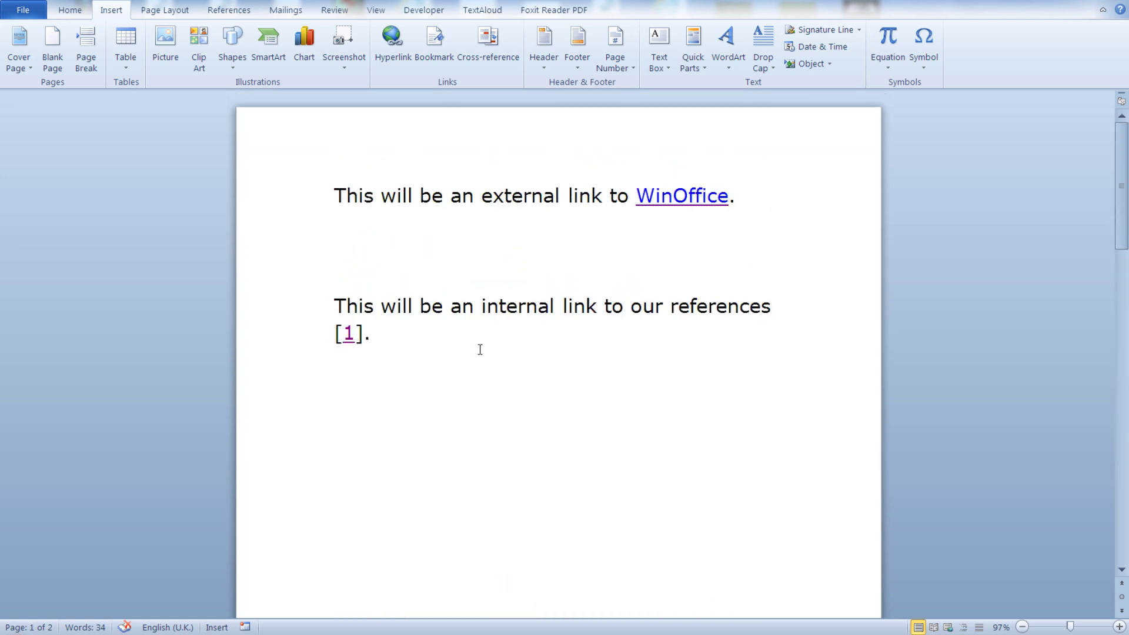